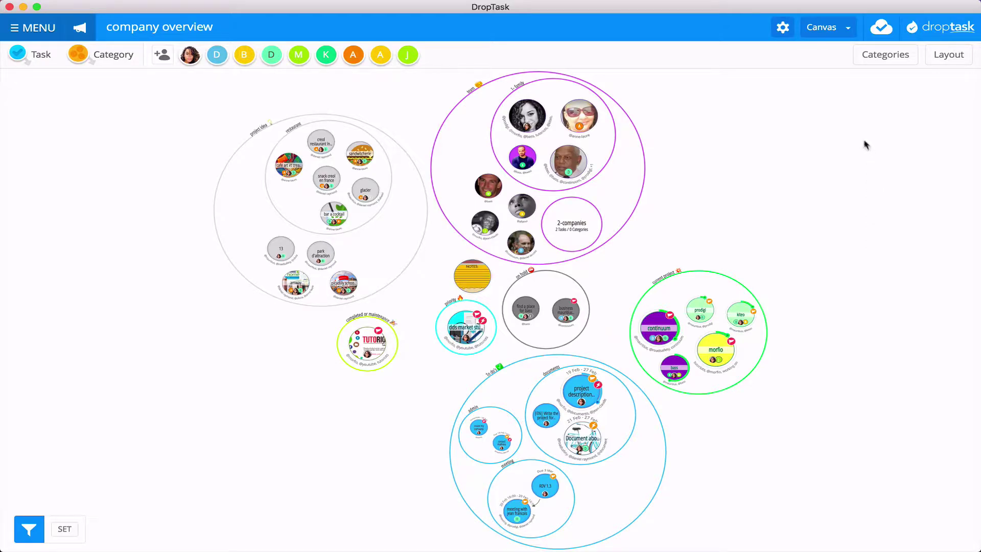
# Step: Open the view dropdown for the company overview project
pyautogui.click(843, 27)
# Step: Switch to Workflow view and scroll across the project idea, current project and To do's columns
pyautogui.click(843, 79)
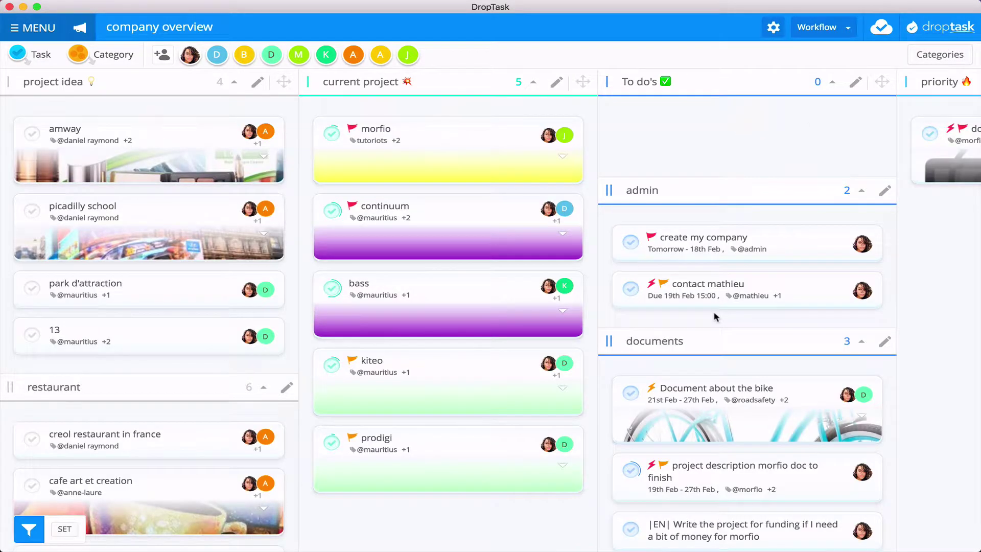
pyautogui.scroll(-5, 715, 317)
pyautogui.hscroll(10, 714, 317)
pyautogui.hscroll(3, 714, 317)
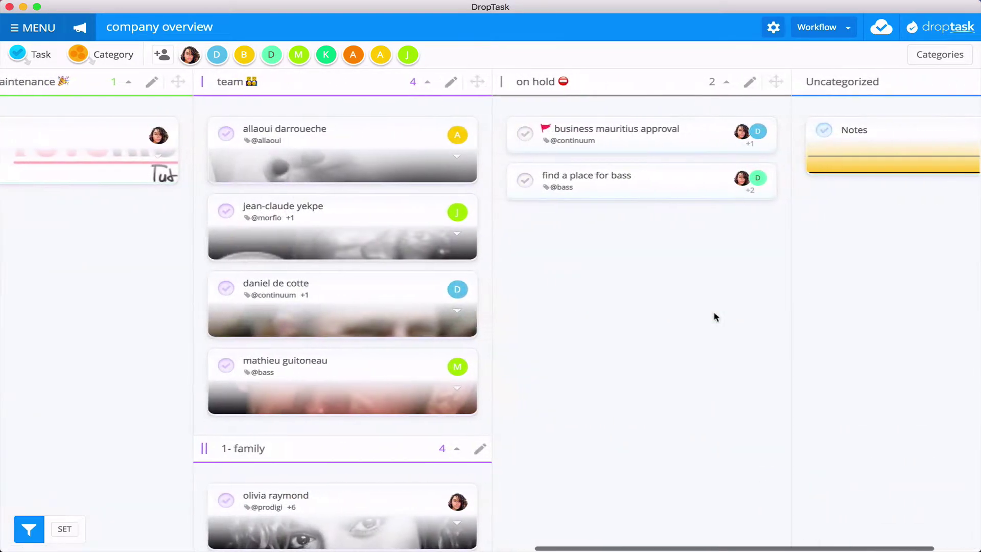
pyautogui.hscroll(-15, 714, 316)
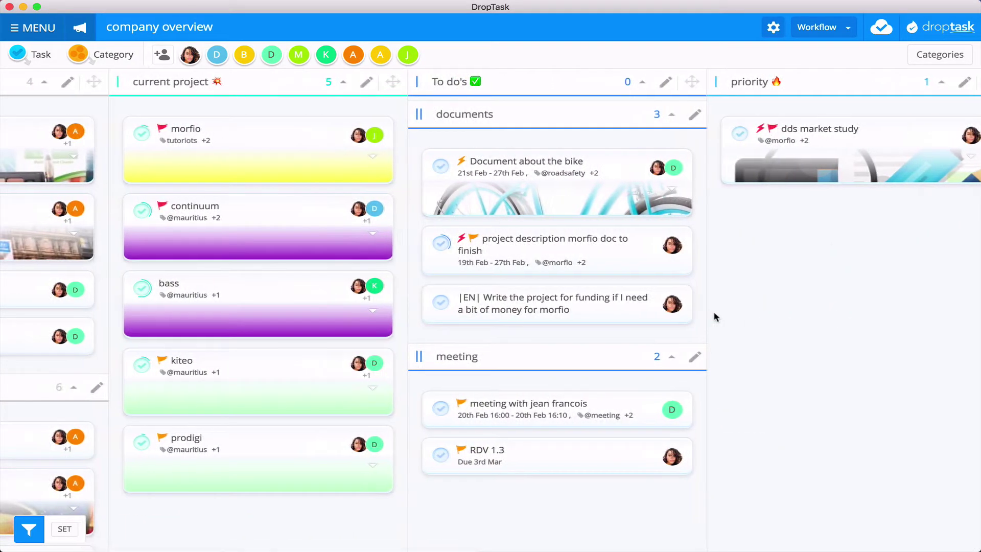
pyautogui.hscroll(-4, 714, 317)
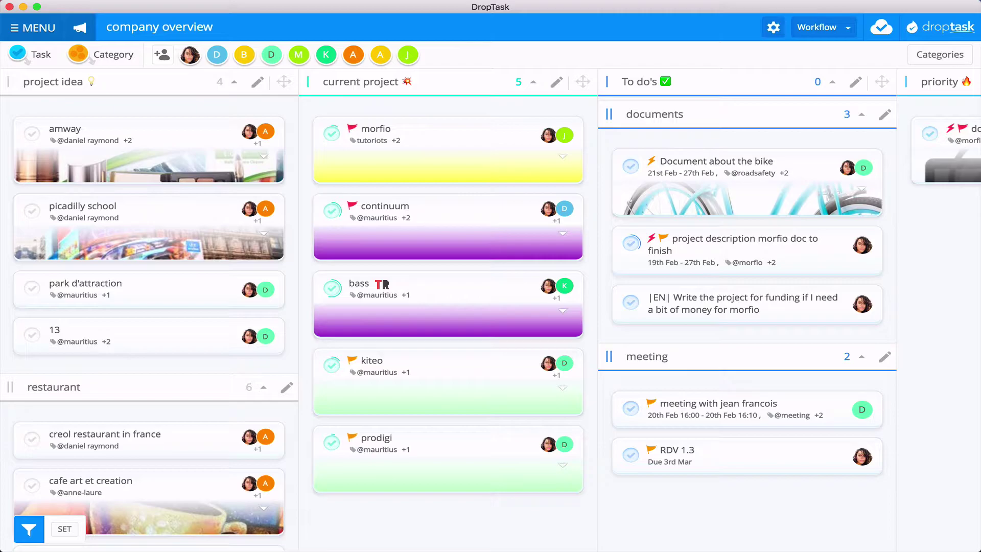
pyautogui.click(45, 30)
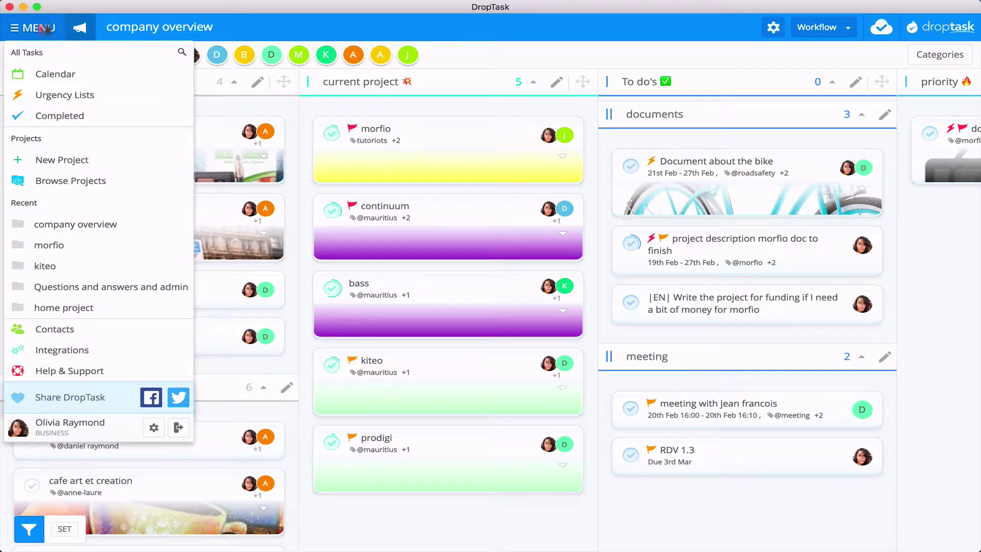
pyautogui.click(89, 162)
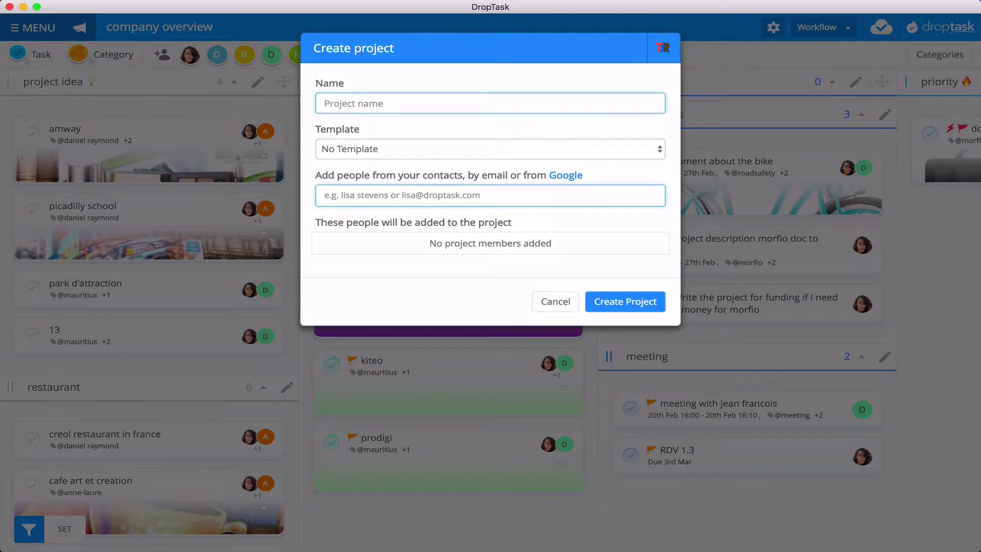
pyautogui.click(659, 149)
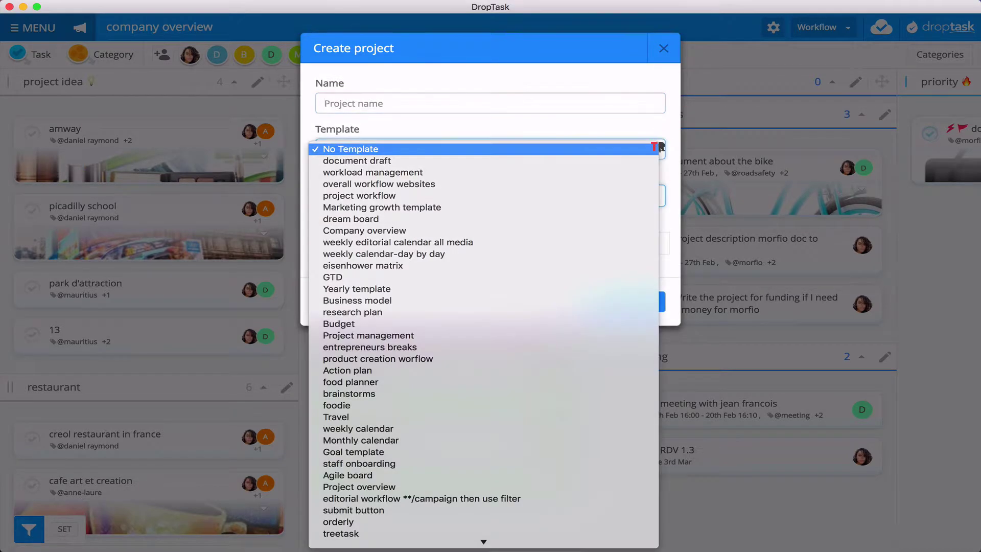
pyautogui.click(658, 149)
pyautogui.click(664, 49)
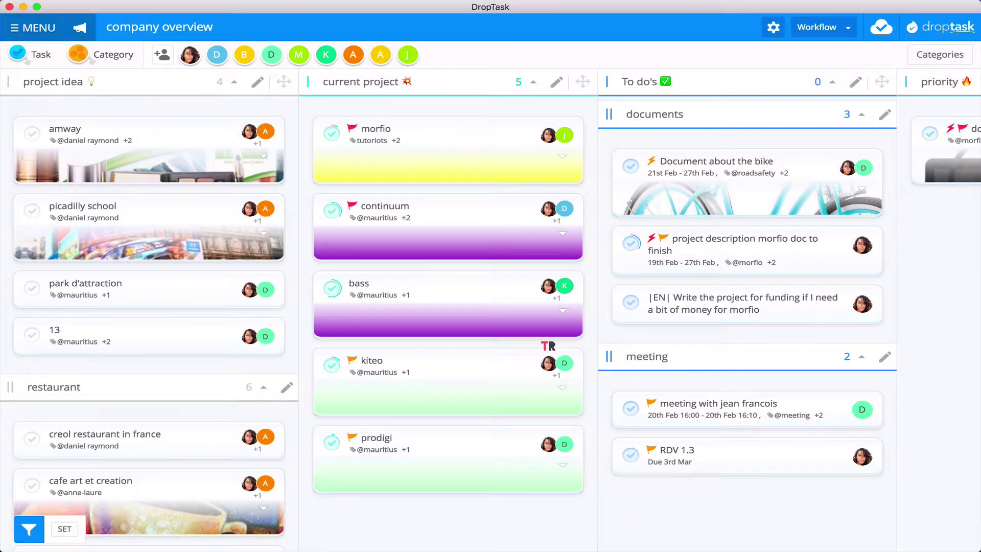
pyautogui.click(828, 24)
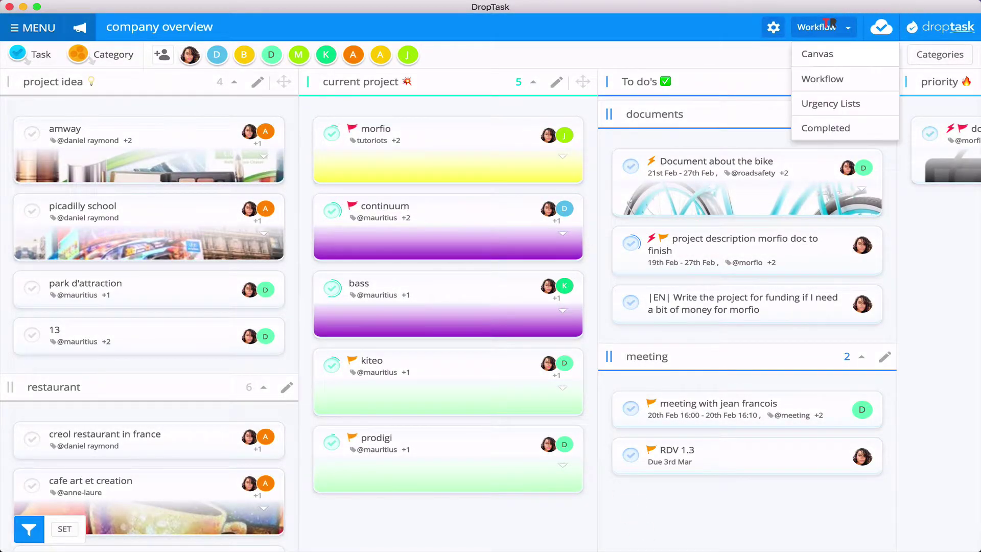
pyautogui.click(828, 54)
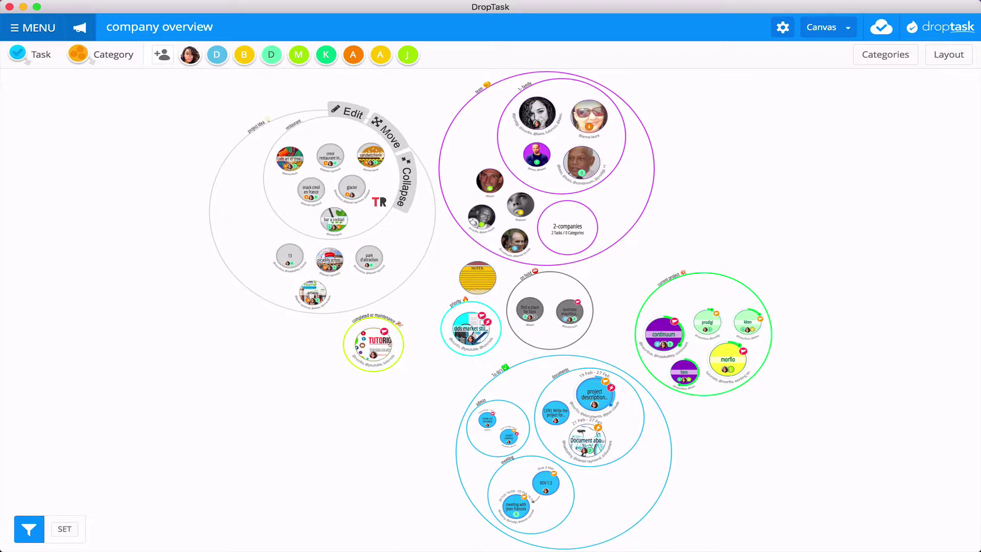
pyautogui.click(821, 27)
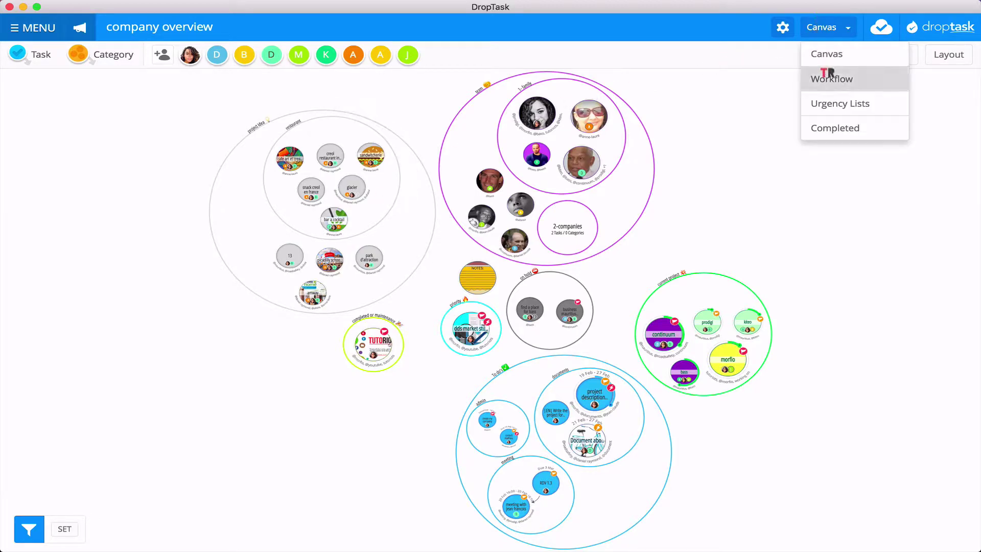
pyautogui.click(829, 78)
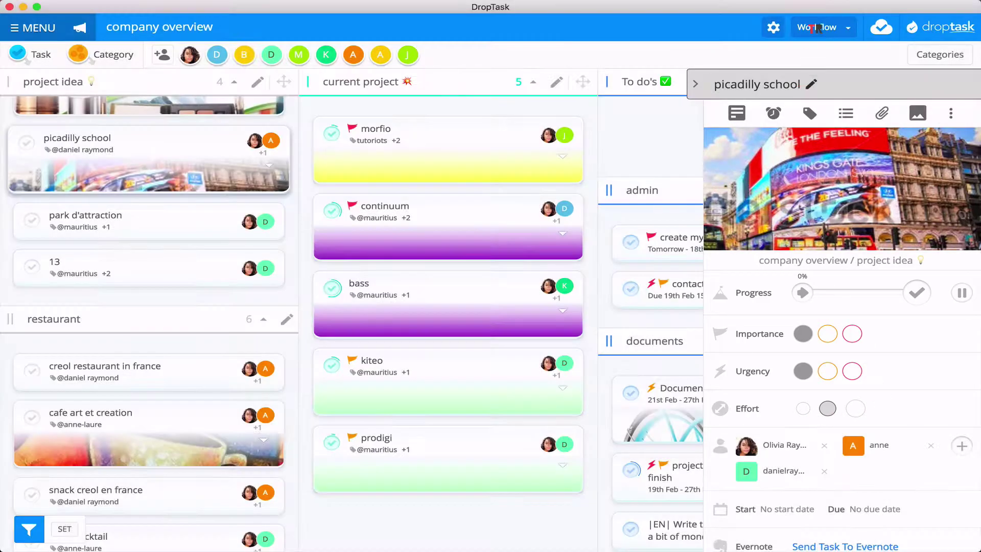
# Step: Return company overview to the bubble Canvas view with picadilly school details still open
pyautogui.click(818, 27)
pyautogui.click(815, 53)
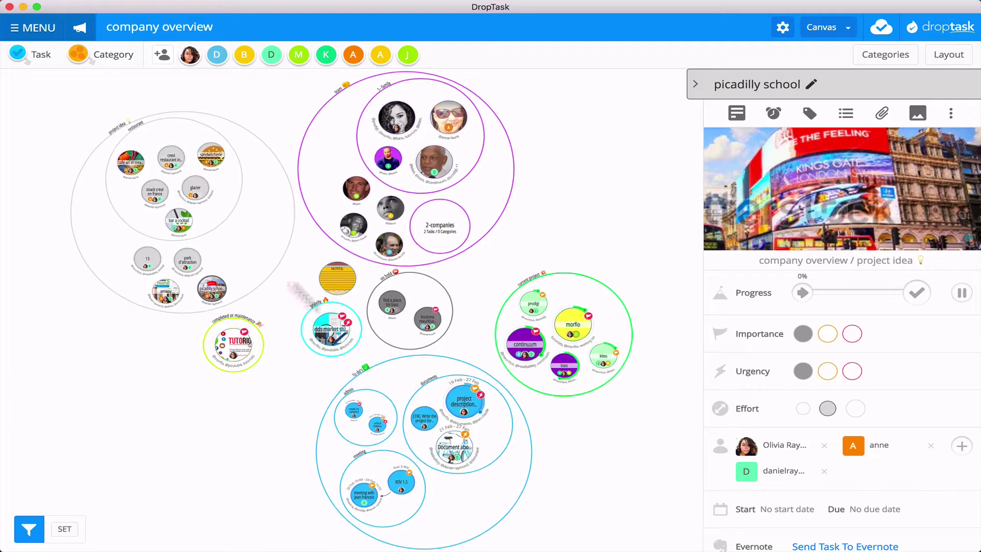
# Step: Open the cafe art et creation task's details in the sidebar
pyautogui.moveTo(196, 186)
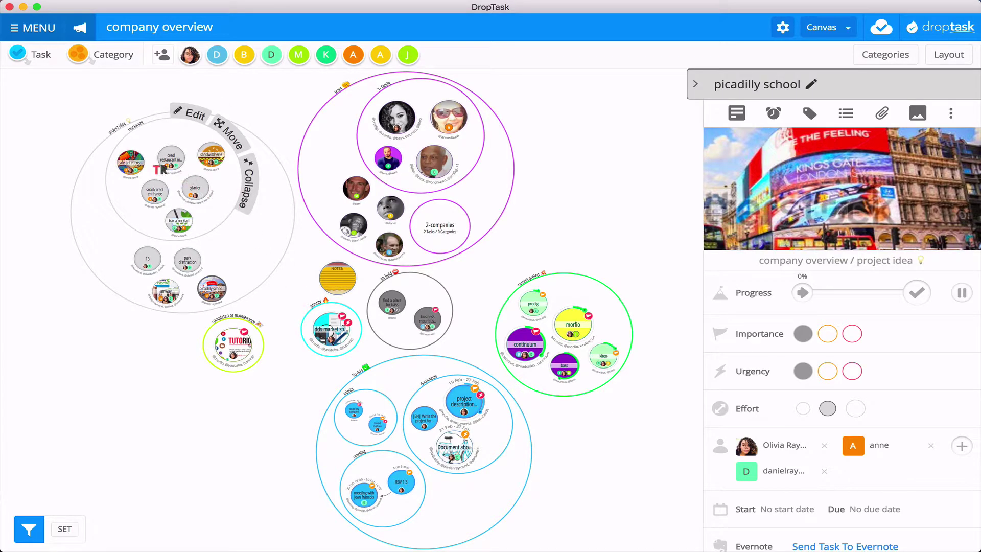
pyautogui.click(126, 160)
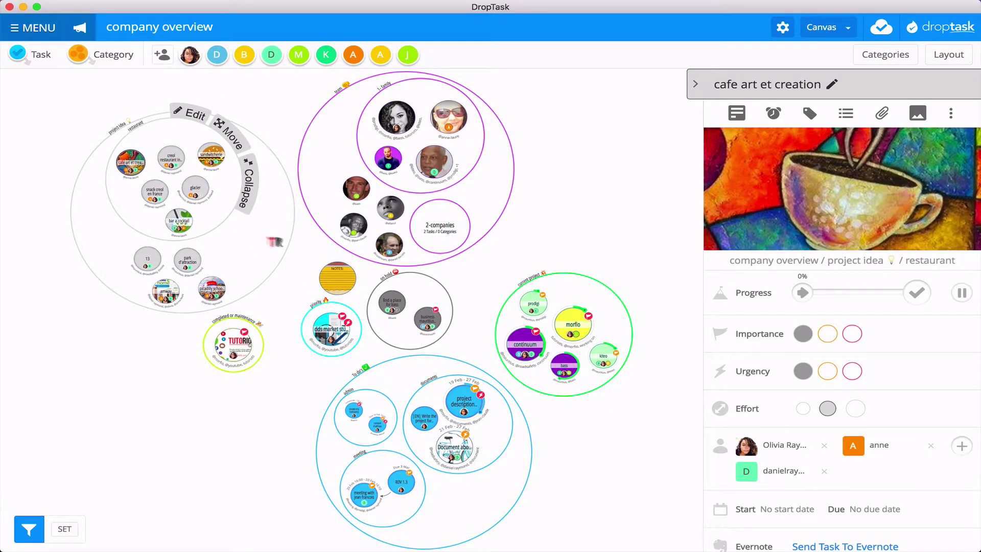
pyautogui.scroll(2, 241, 265)
pyautogui.scroll(3, 241, 265)
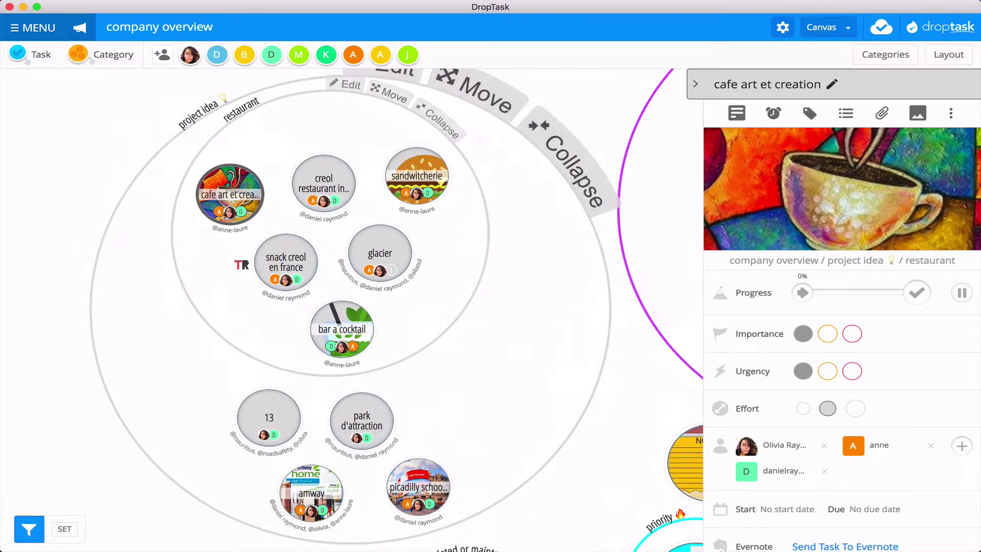
pyautogui.scroll(2, 230, 262)
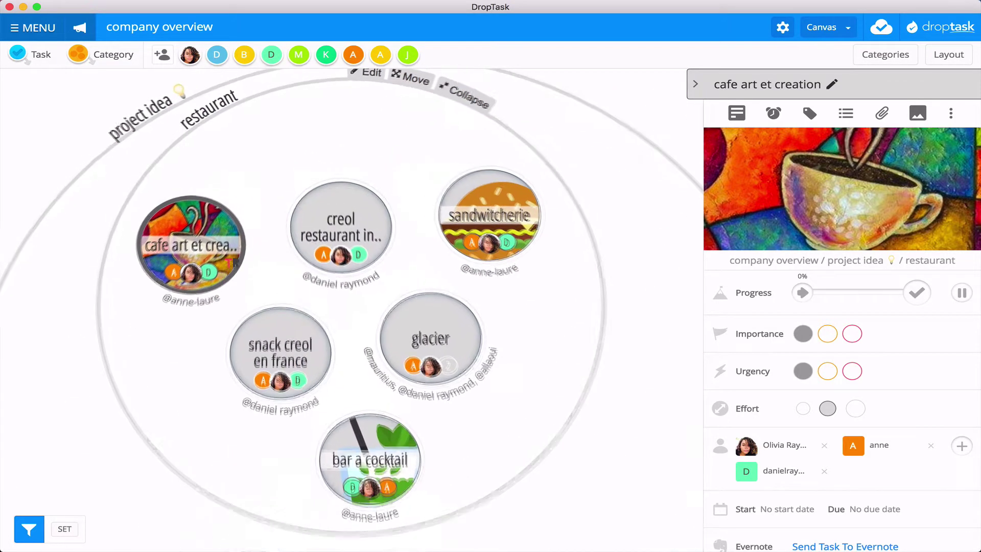
# Step: Toggle the task's Importance, Urgency and Effort levels, leave effort at medium, then close the panel
pyautogui.click(856, 334)
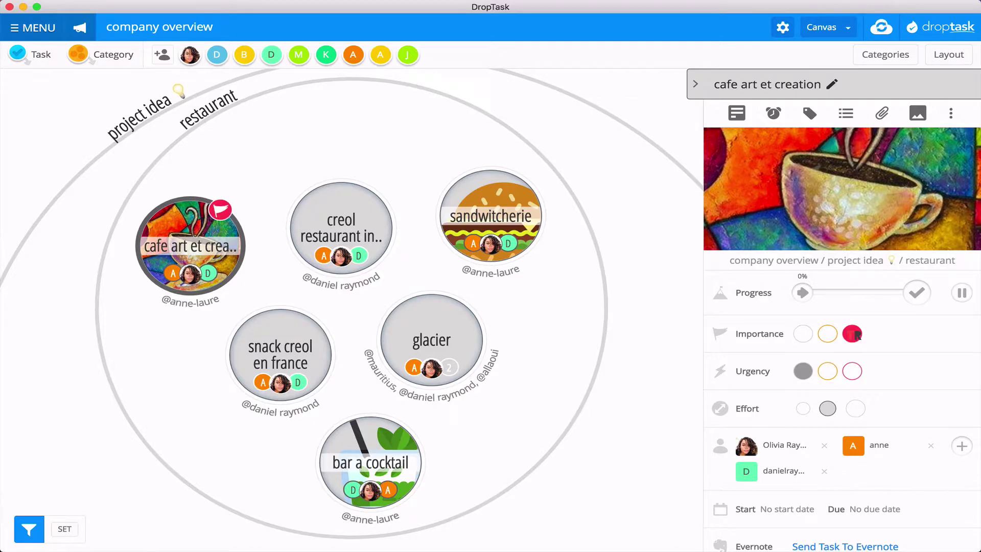
pyautogui.click(803, 333)
pyautogui.click(852, 371)
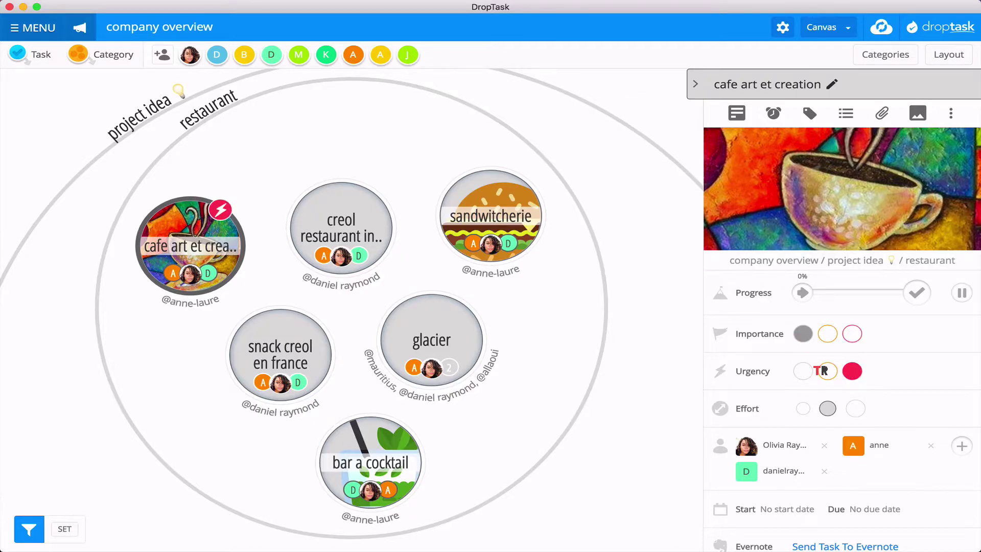
pyautogui.click(828, 371)
pyautogui.click(803, 369)
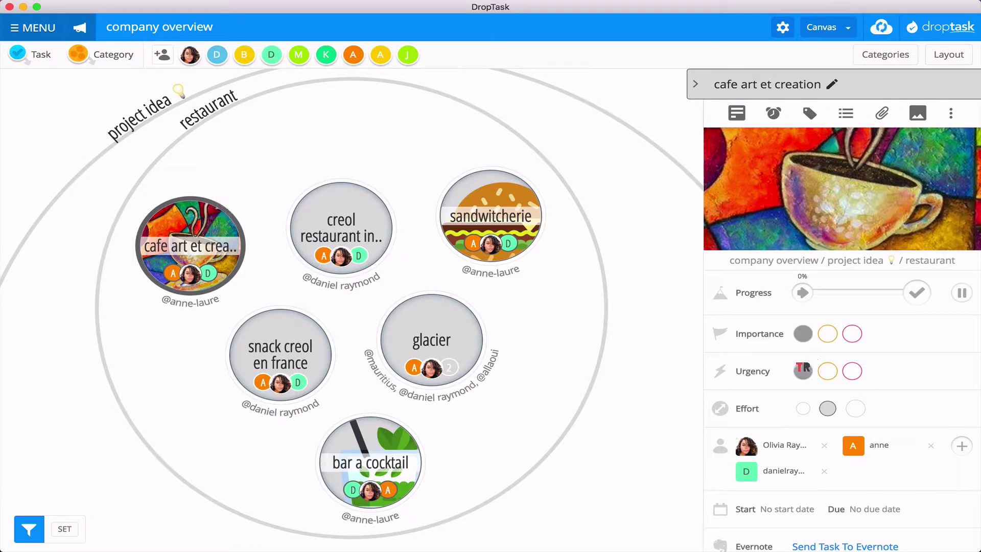
pyautogui.click(805, 407)
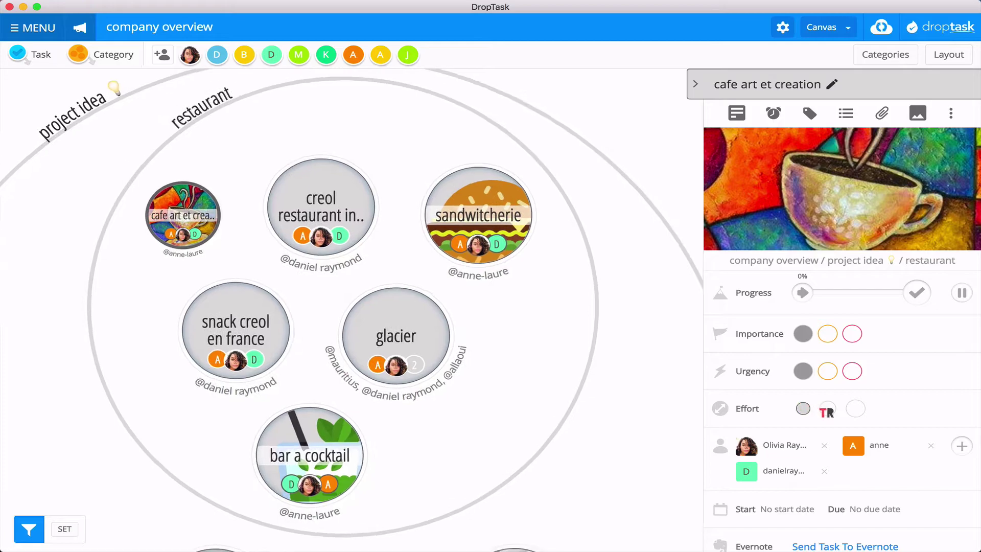
pyautogui.click(856, 408)
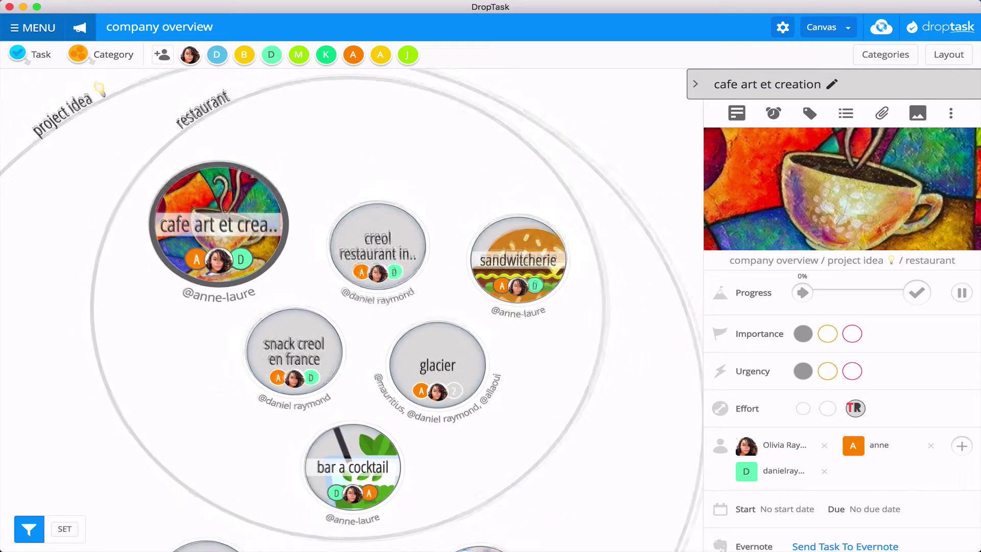
pyautogui.click(827, 409)
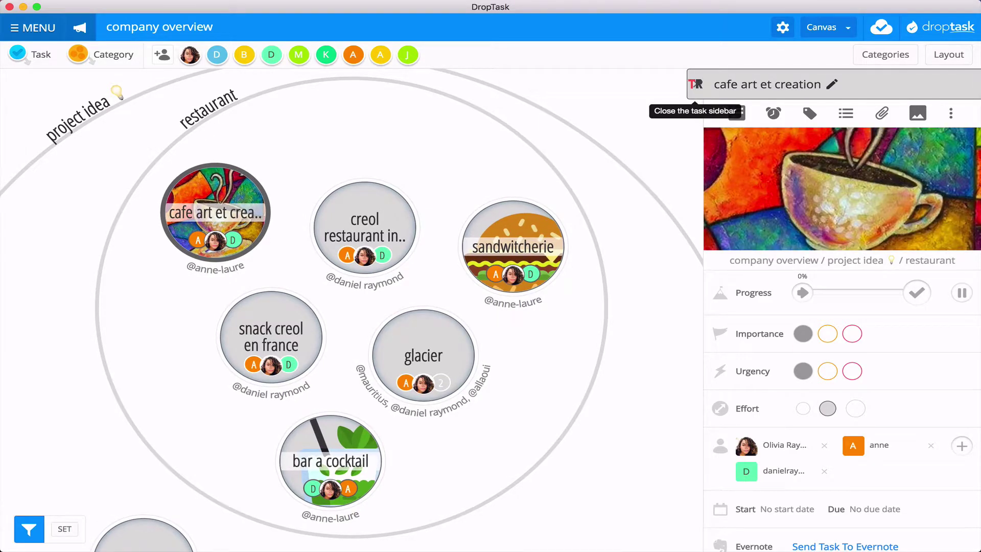
pyautogui.click(695, 85)
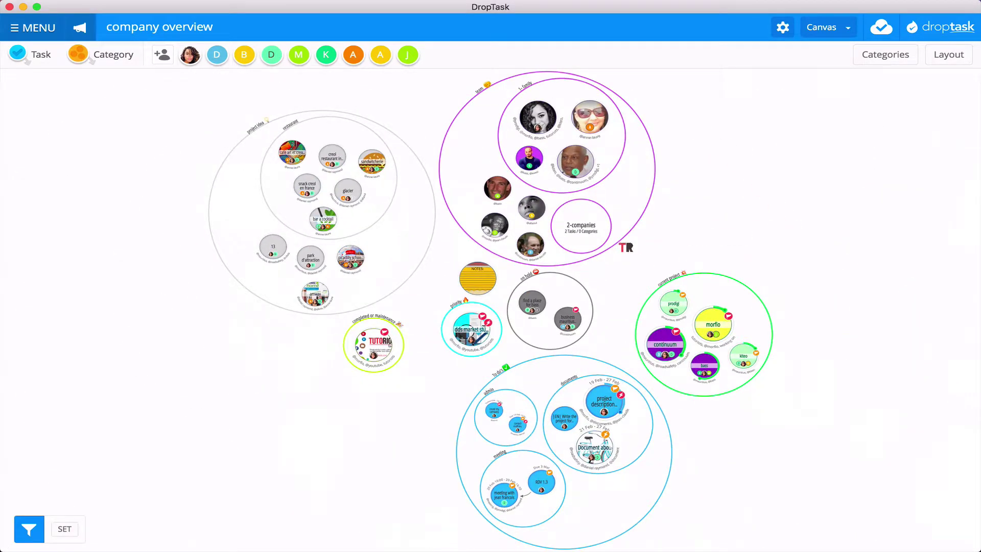
pyautogui.click(44, 24)
pyautogui.click(46, 75)
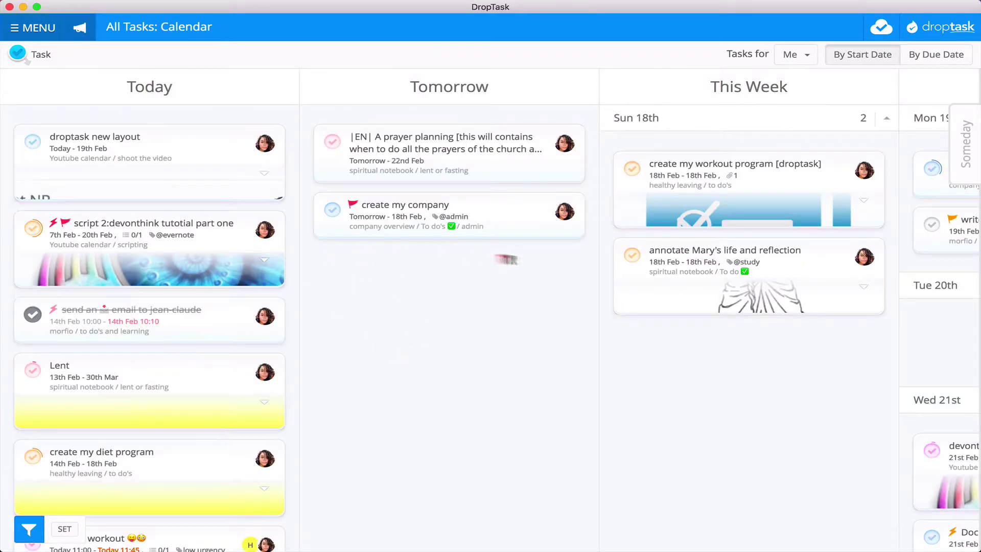
pyautogui.scroll(-3, 193, 329)
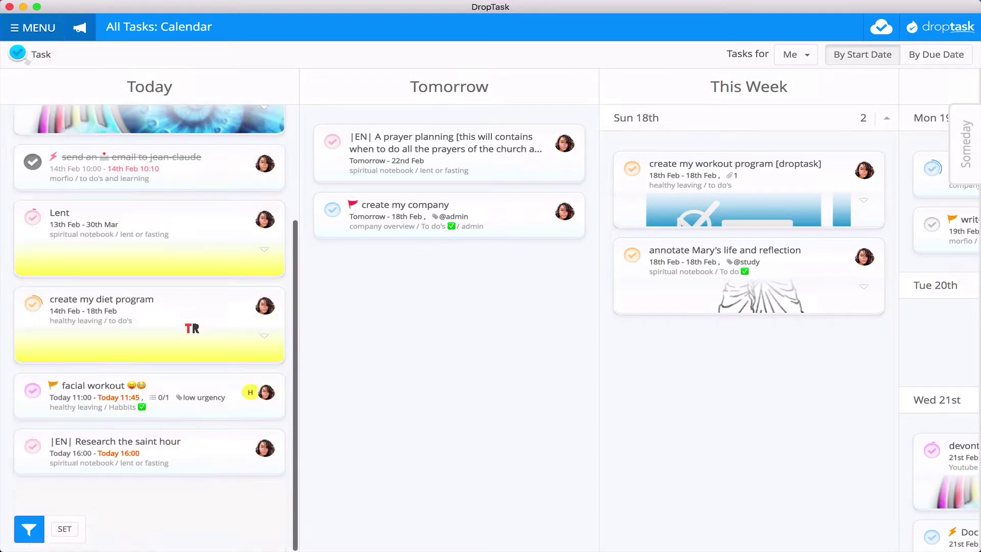
pyautogui.scroll(3, 193, 328)
pyautogui.hscroll(10, 504, 291)
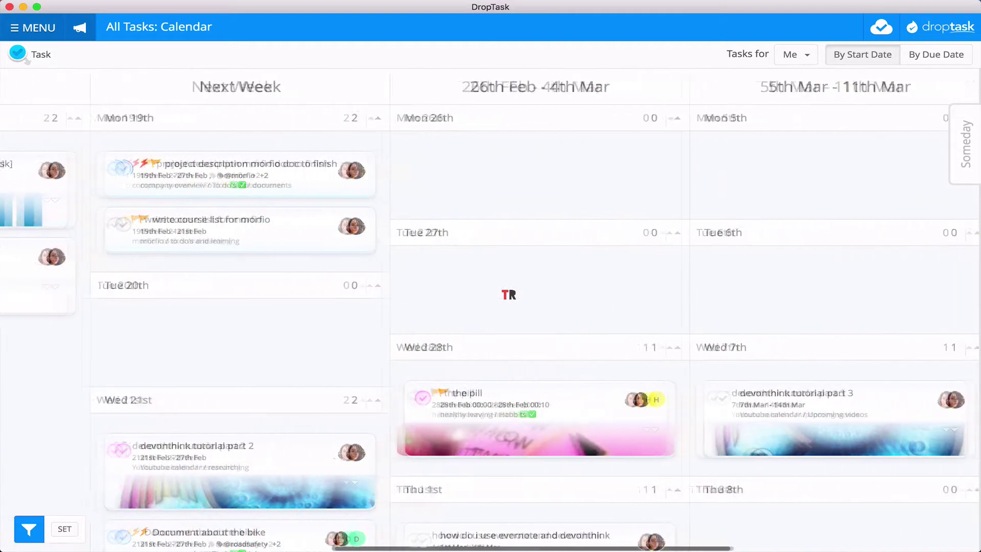
pyautogui.hscroll(-10, 506, 292)
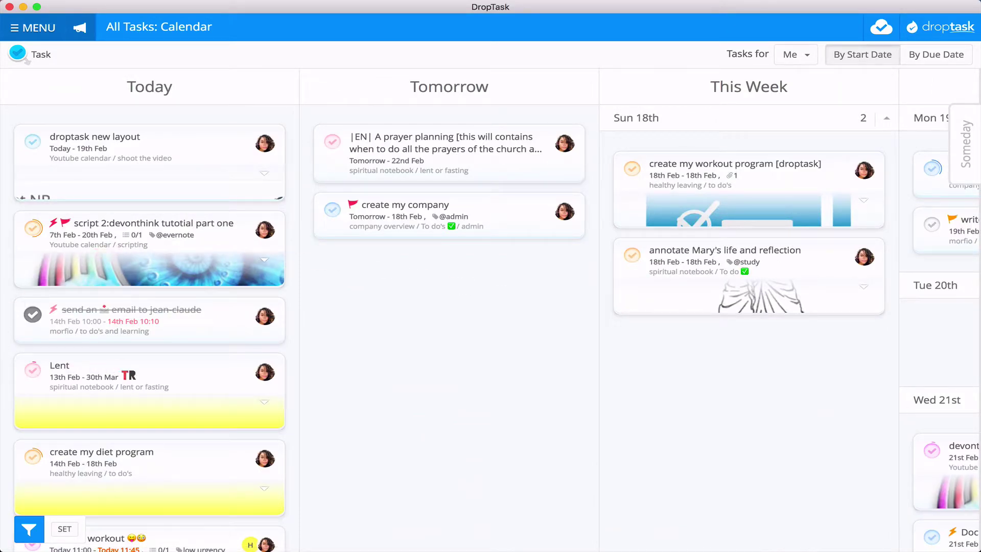
pyautogui.scroll(-5, 137, 364)
pyautogui.scroll(5, 137, 363)
pyautogui.click(942, 57)
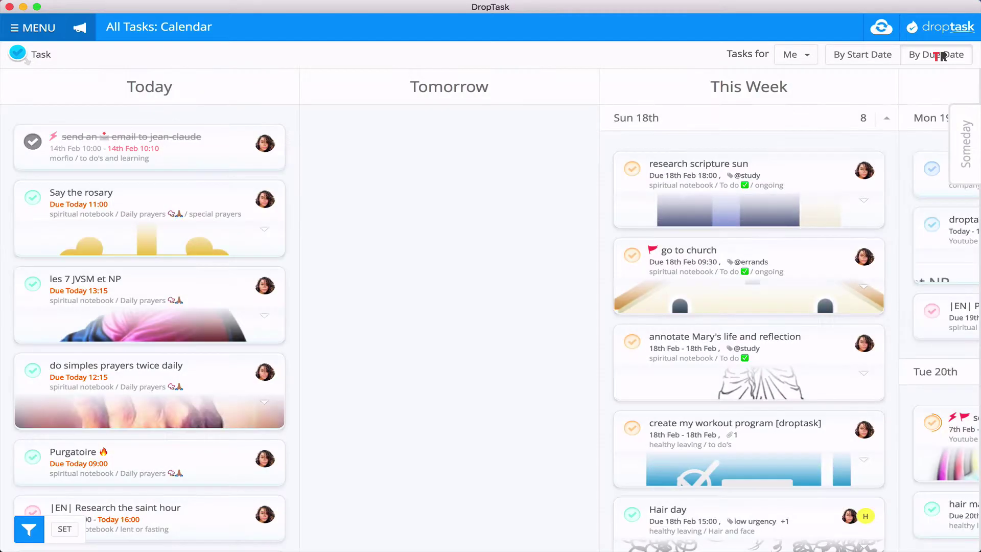
pyautogui.scroll(-5, 153, 324)
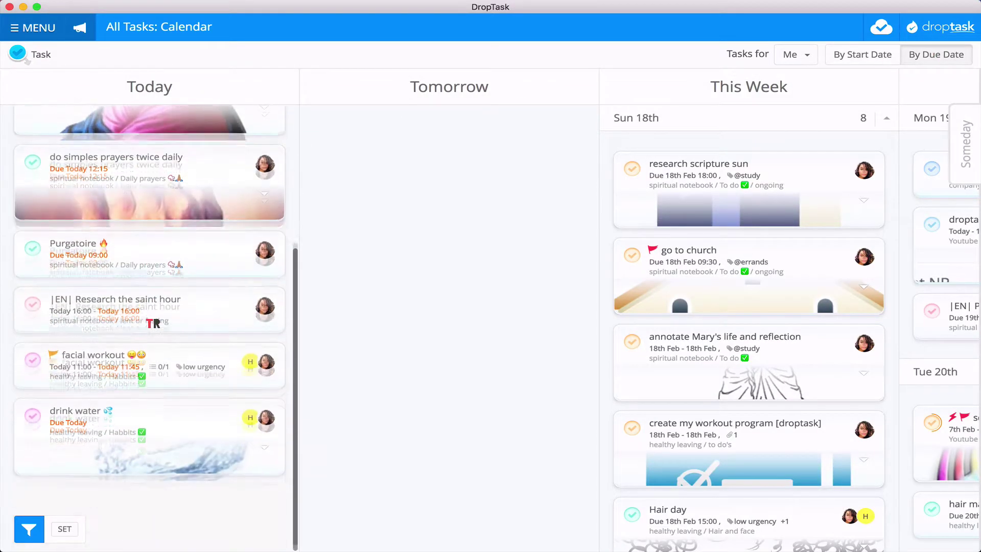
pyautogui.scroll(5, 153, 324)
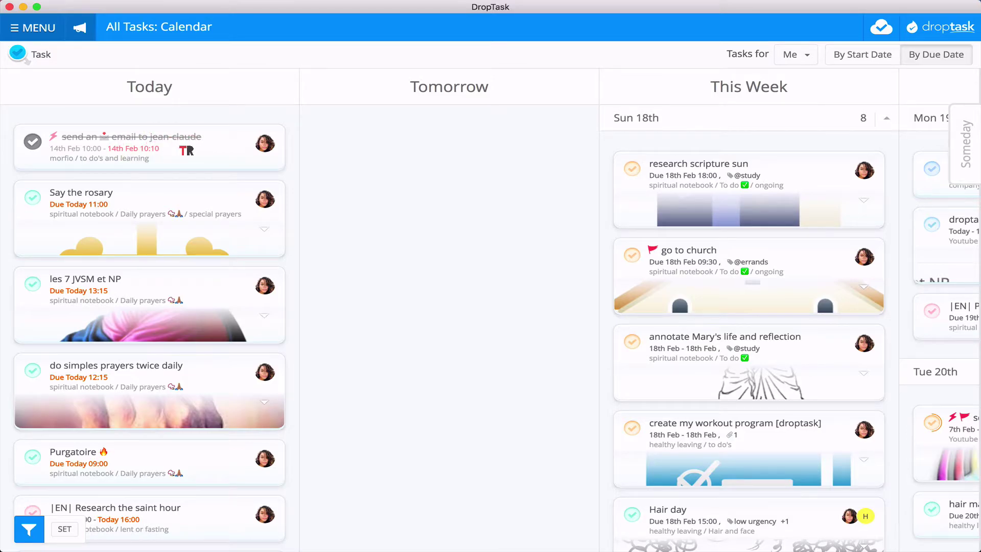
# Step: Open company overview from Recent and show its Completed view, browsing past days
pyautogui.click(34, 27)
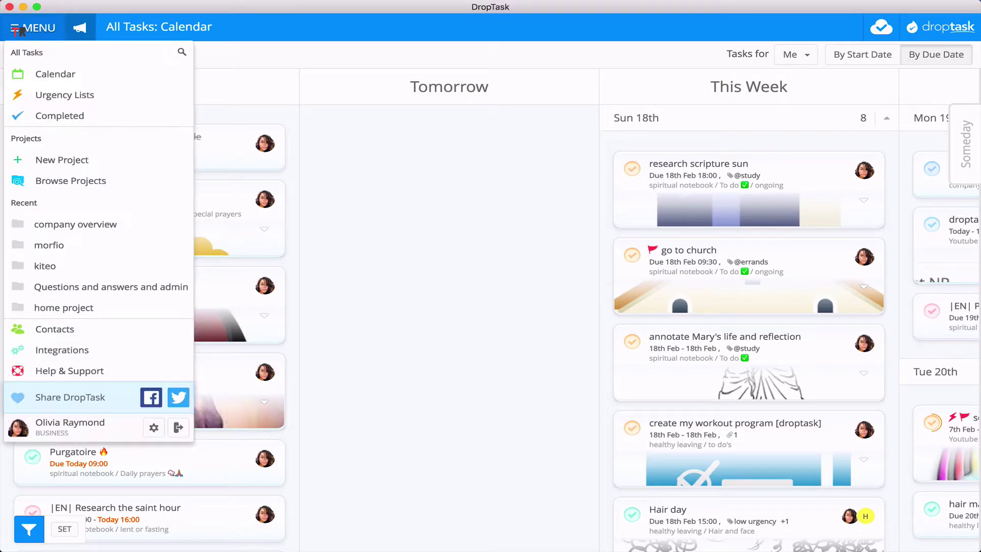
pyautogui.click(86, 223)
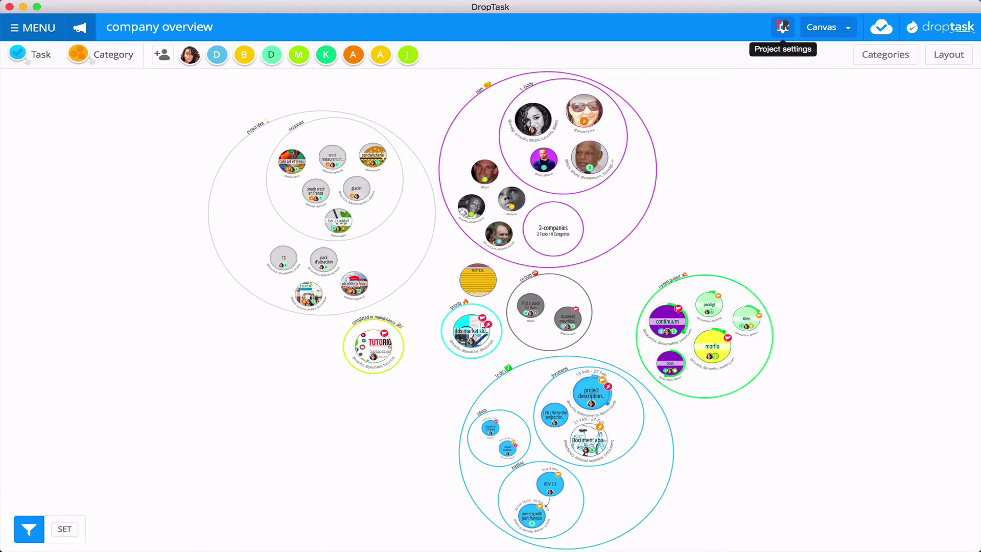
pyautogui.click(849, 28)
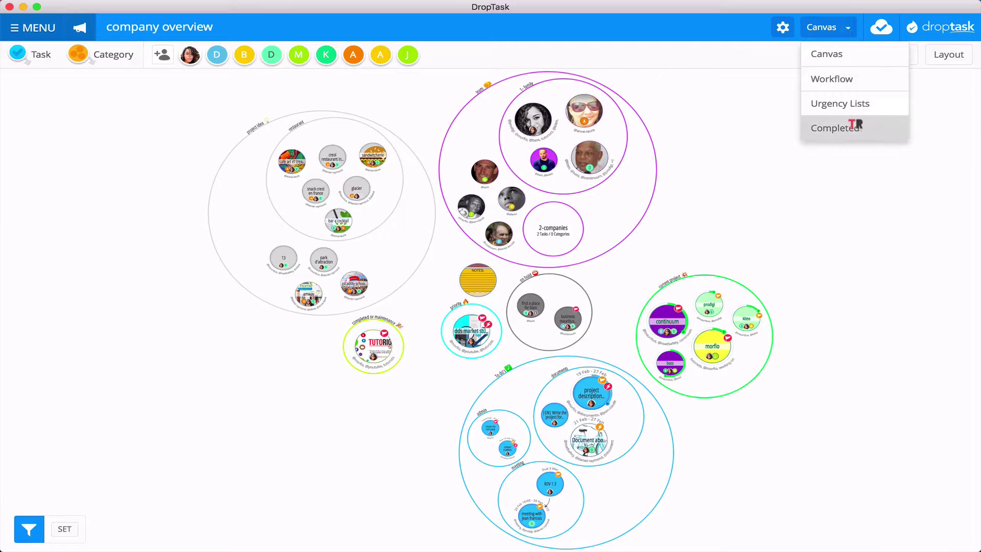
pyautogui.click(850, 127)
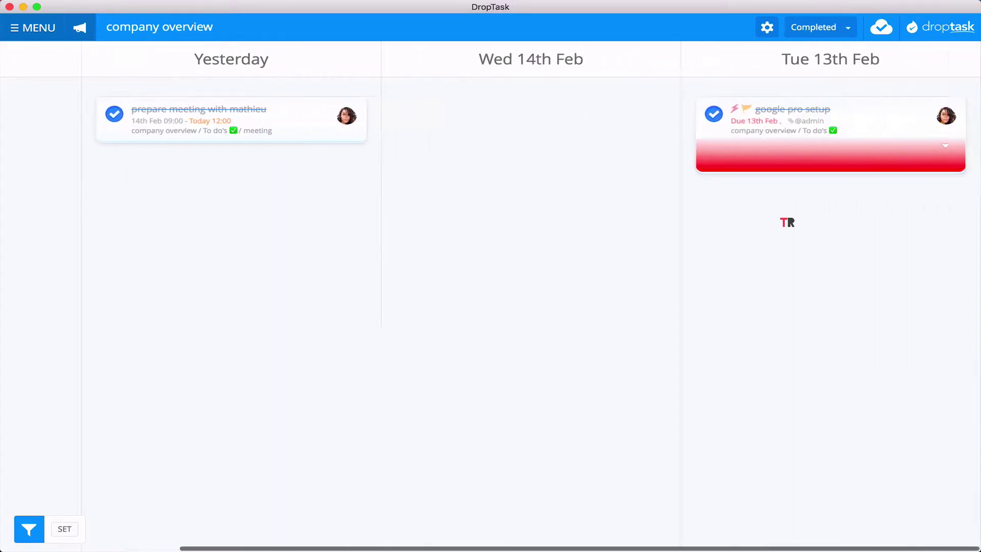
pyautogui.hscroll(3, 788, 222)
pyautogui.hscroll(-3, 787, 222)
pyautogui.hscroll(12, 788, 223)
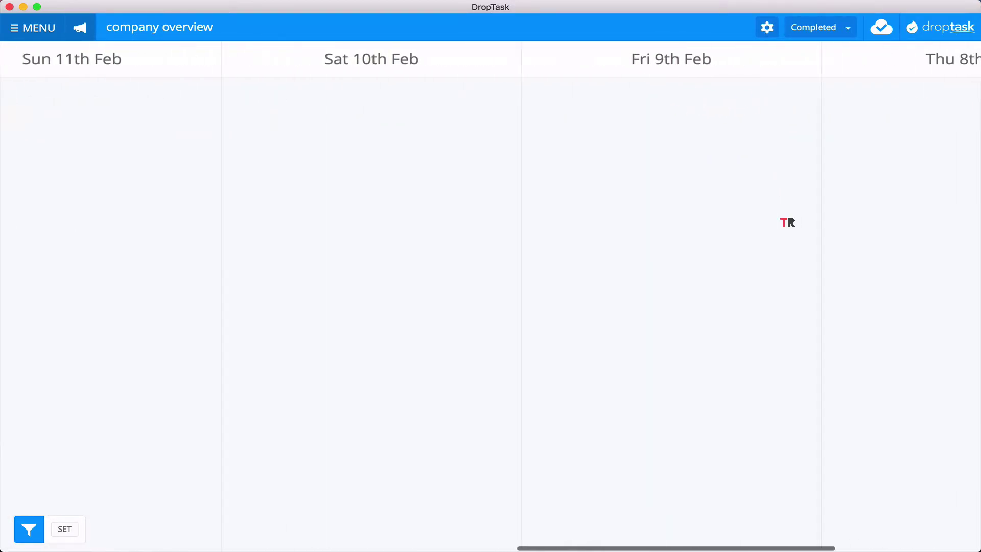
pyautogui.hscroll(-10, 786, 221)
# Step: Return to the All Tasks calendar and expand the filter bar
pyautogui.click(31, 27)
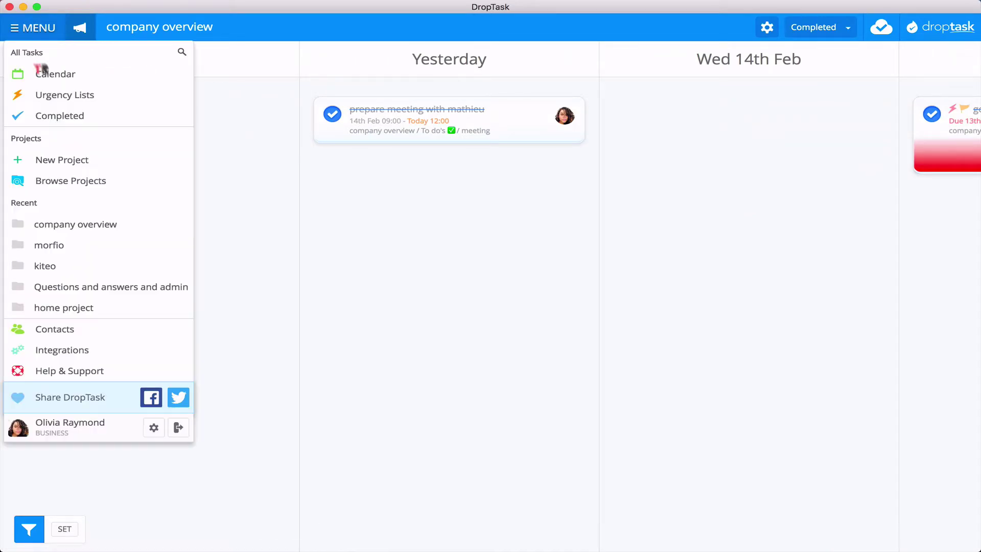
pyautogui.click(43, 73)
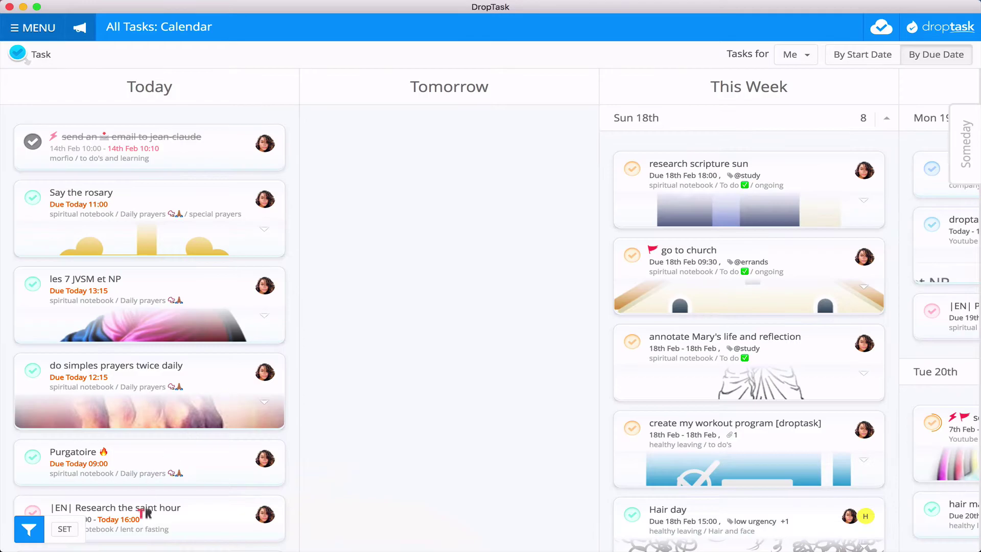
pyautogui.click(29, 529)
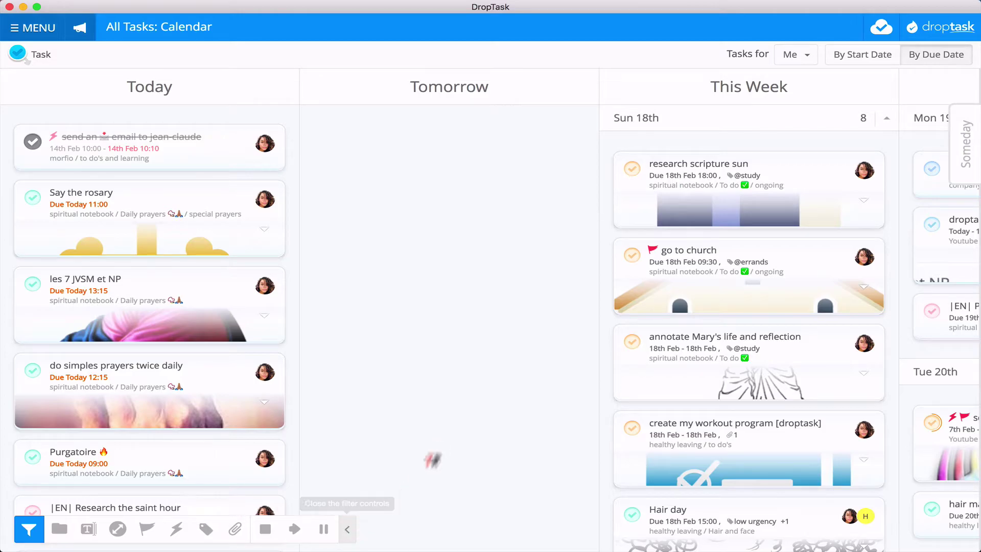
# Step: Collapse the filter bar and scroll through the calendar weeks
pyautogui.click(347, 528)
pyautogui.hscroll(1, 524, 280)
pyautogui.hscroll(10, 524, 280)
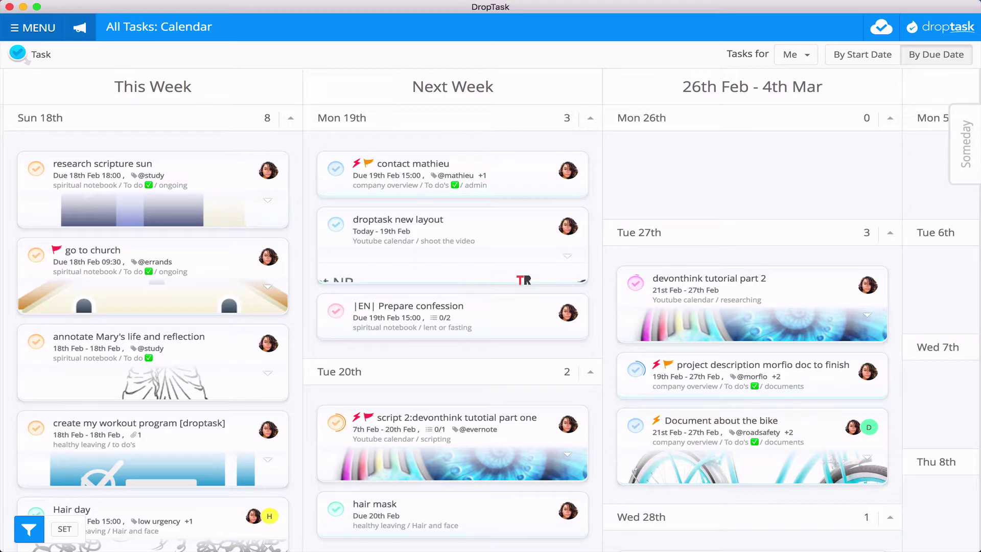
pyautogui.scroll(-3, 710, 358)
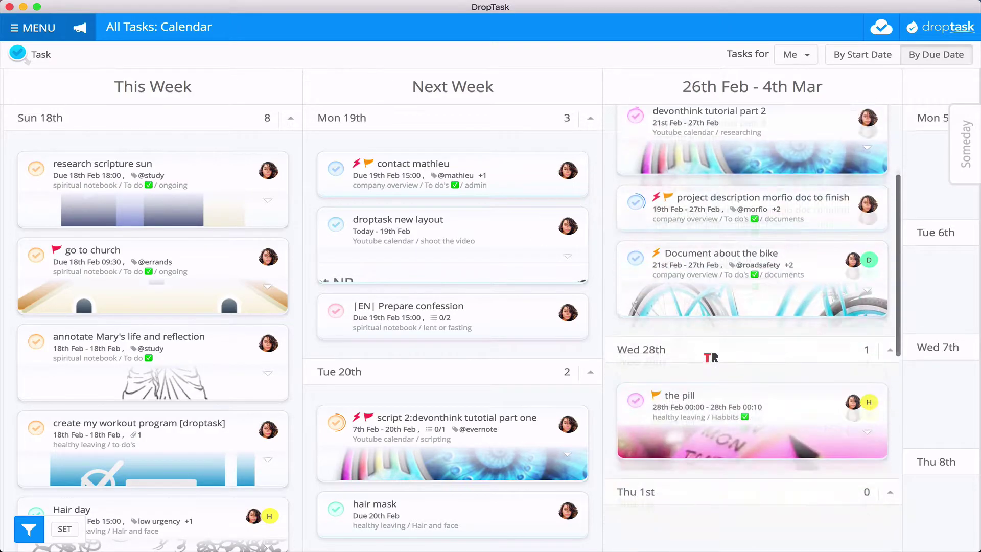
# Step: Look at the contact mathieu task's details, then close them
pyautogui.click(440, 179)
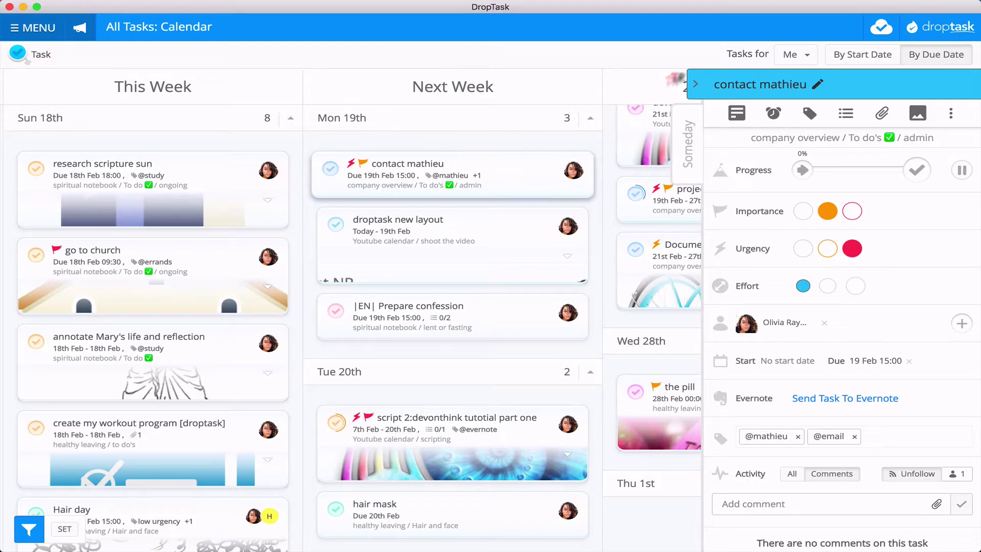
pyautogui.click(694, 86)
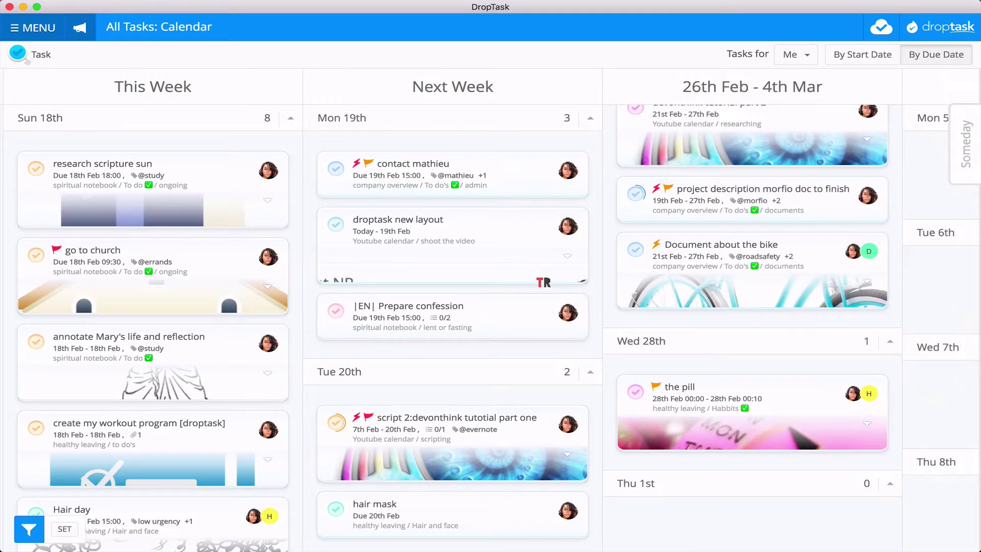
pyautogui.hscroll(-10, 543, 282)
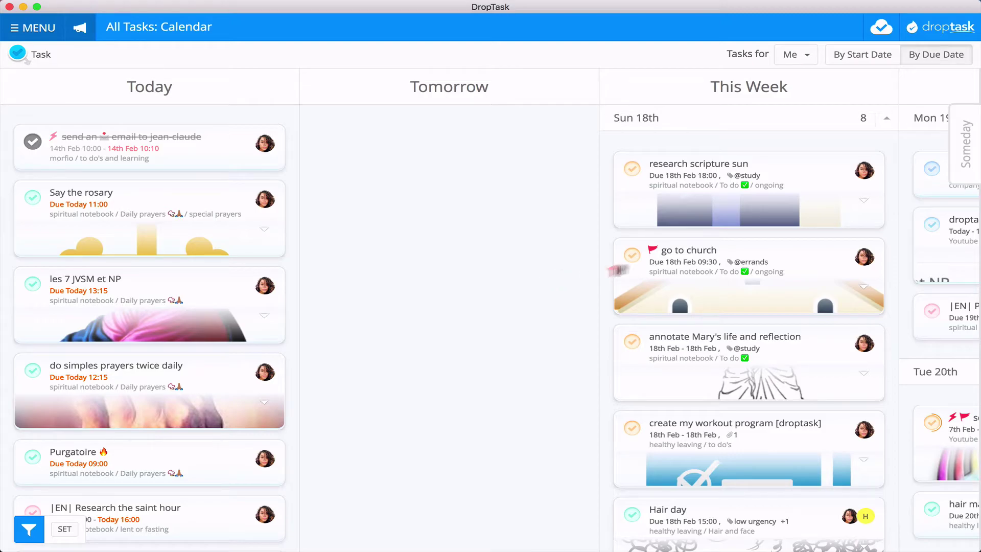
pyautogui.hscroll(10, 677, 257)
pyautogui.hscroll(2, 675, 257)
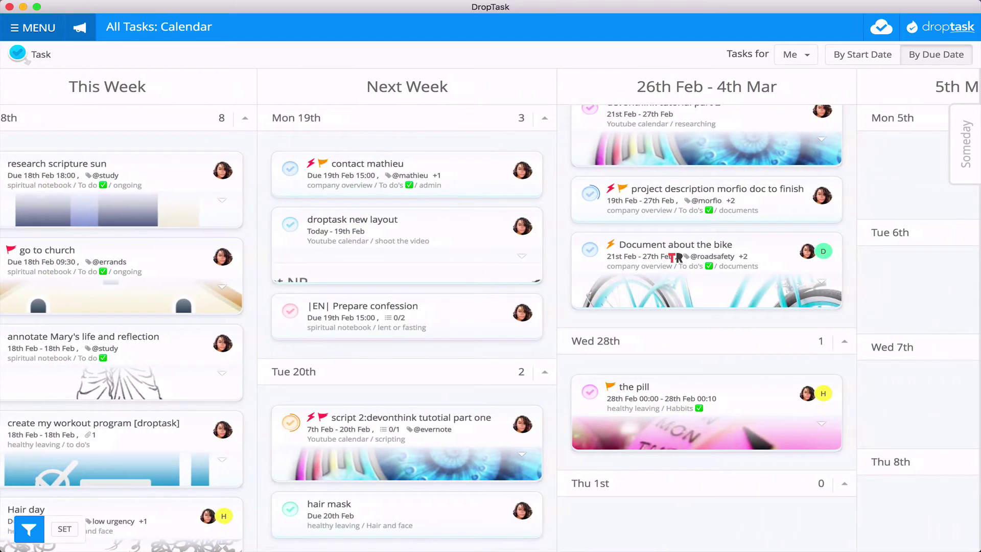
pyautogui.hscroll(8, 675, 257)
pyautogui.hscroll(-15, 675, 257)
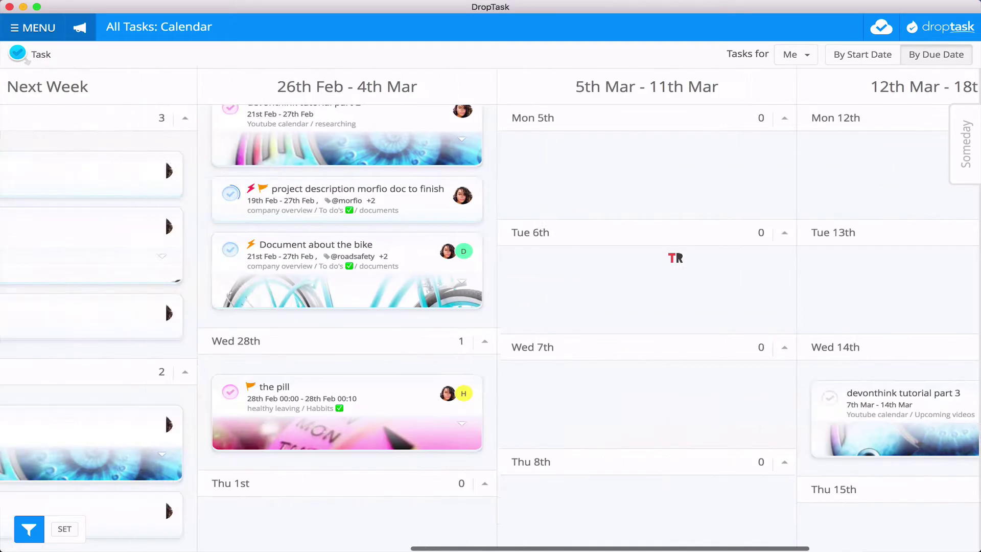
pyautogui.click(40, 25)
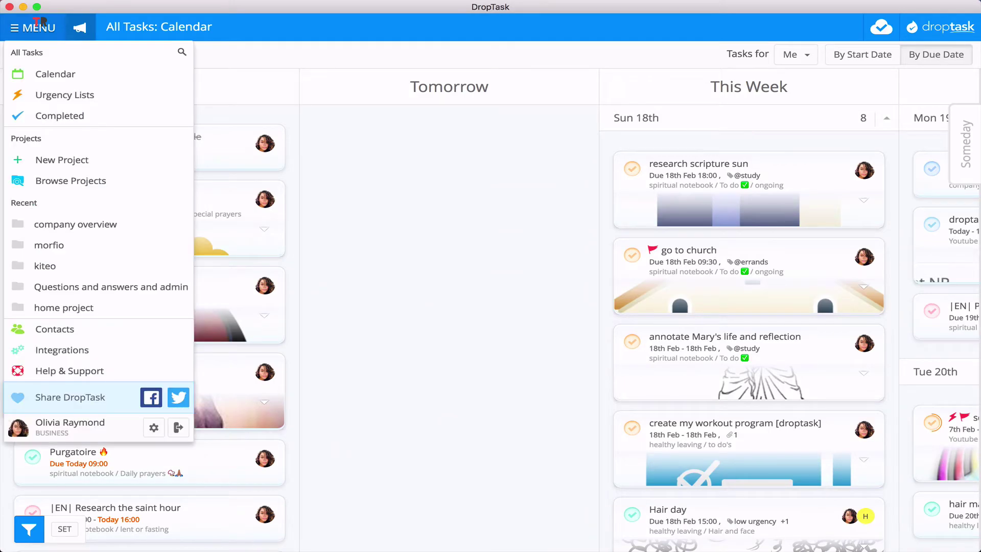
pyautogui.click(61, 76)
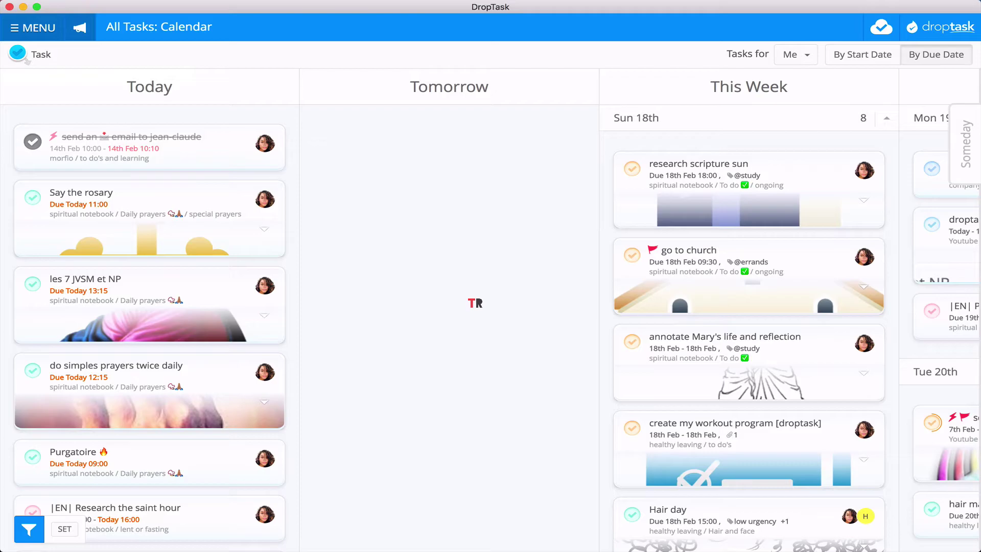
# Step: Open the company overview project from the menu's Recent list
pyautogui.click(23, 29)
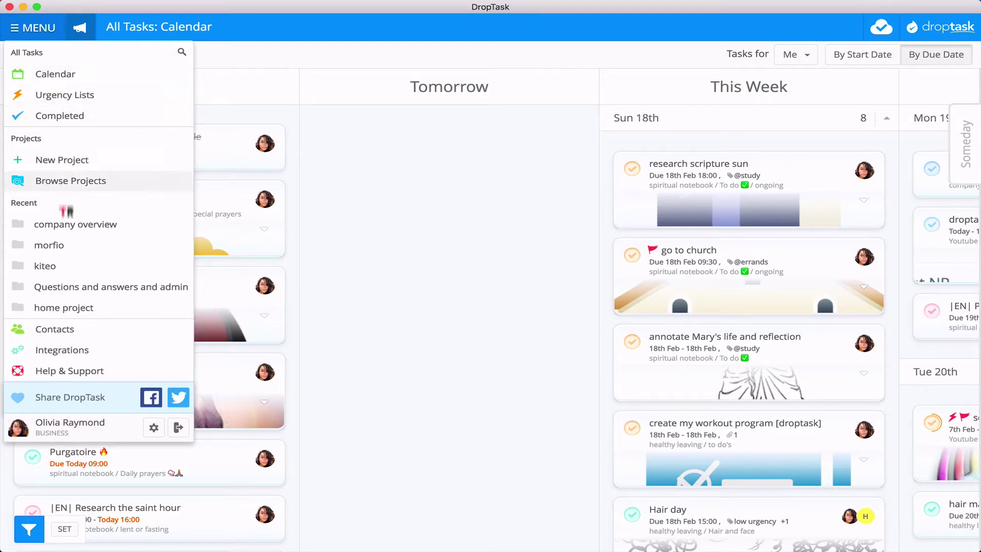
pyautogui.click(83, 226)
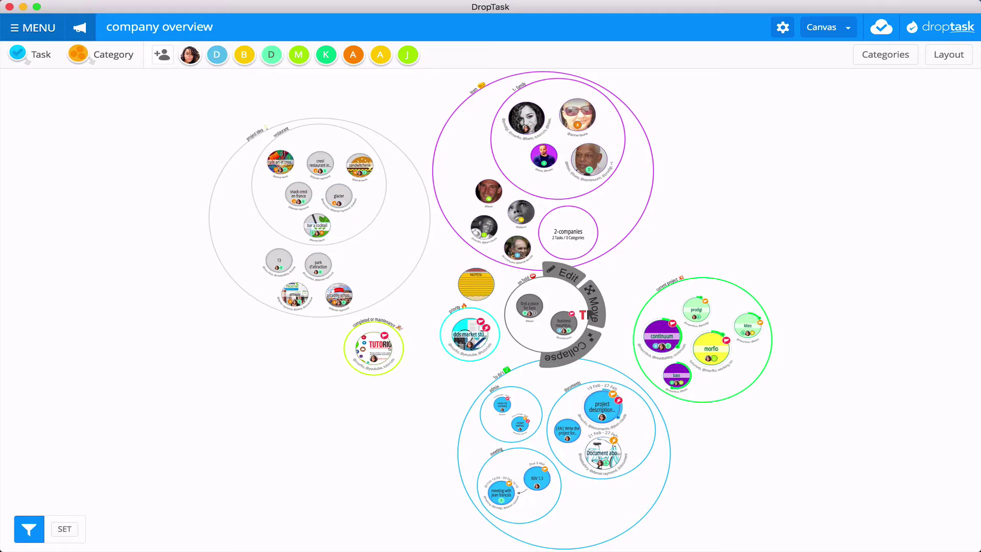
pyautogui.moveTo(506, 547)
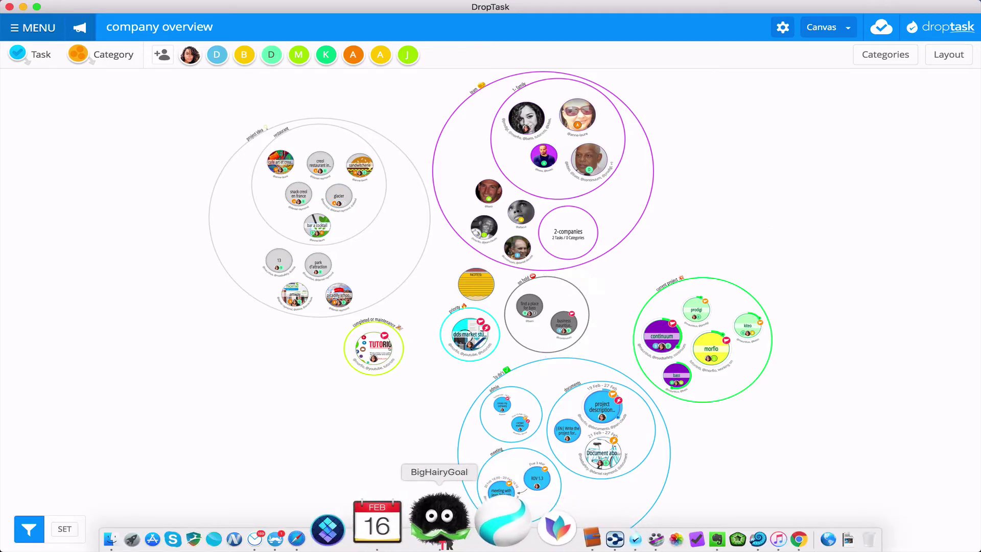
# Step: Open Fantastical's February 2018 month view of synced tasks, briefly switching to DropTask and back
pyautogui.click(421, 531)
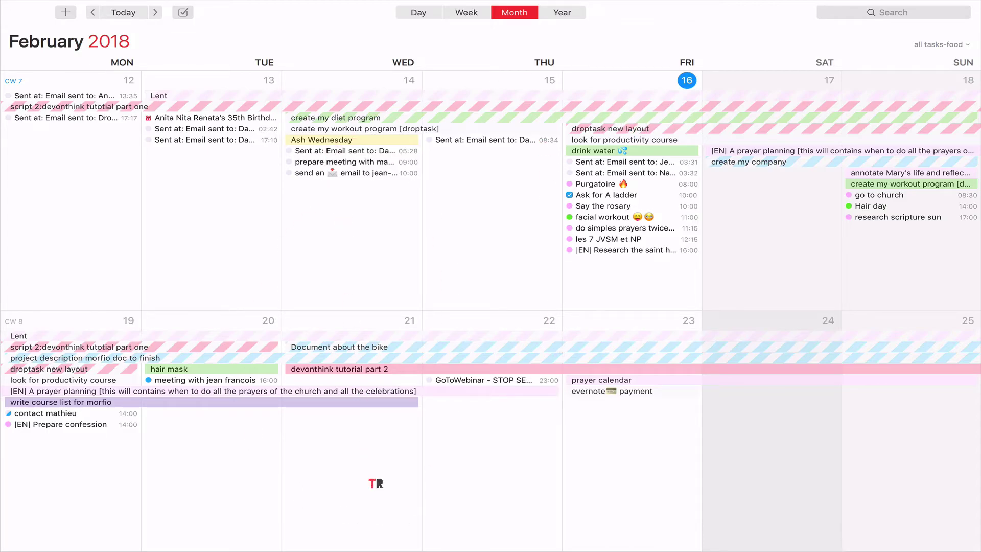
pyautogui.scroll(-5, 375, 483)
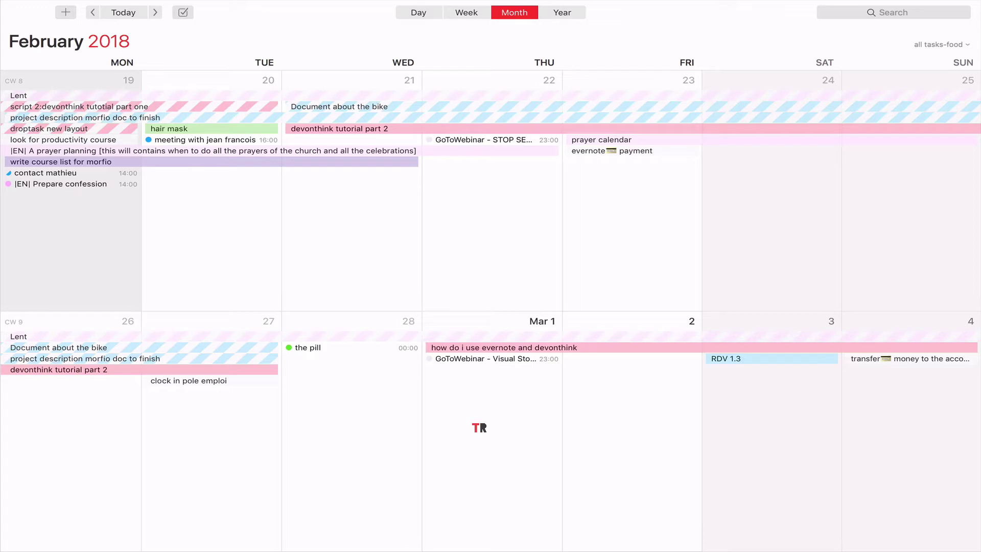
pyautogui.hotkey('ctrl', 'Left')
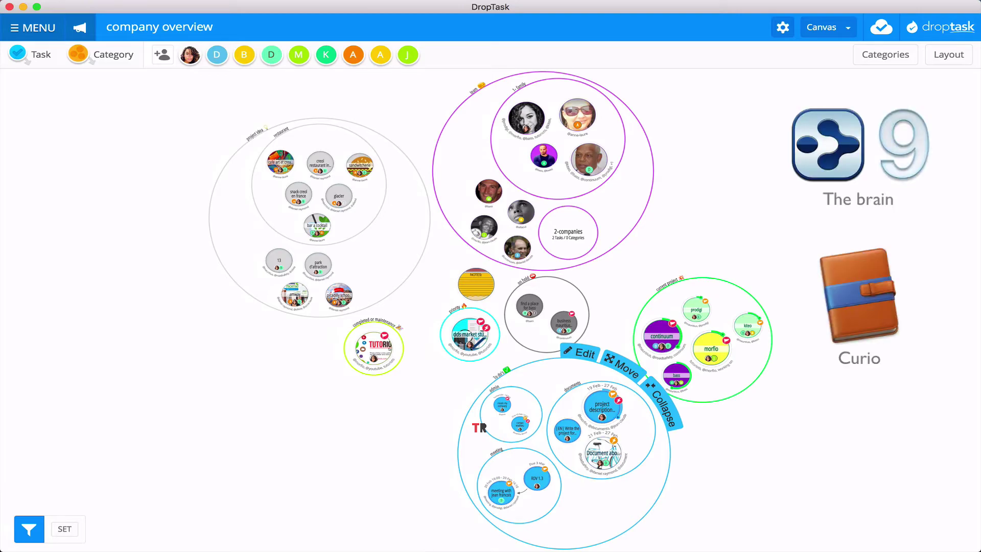
pyautogui.hotkey('ctrl', 'Right')
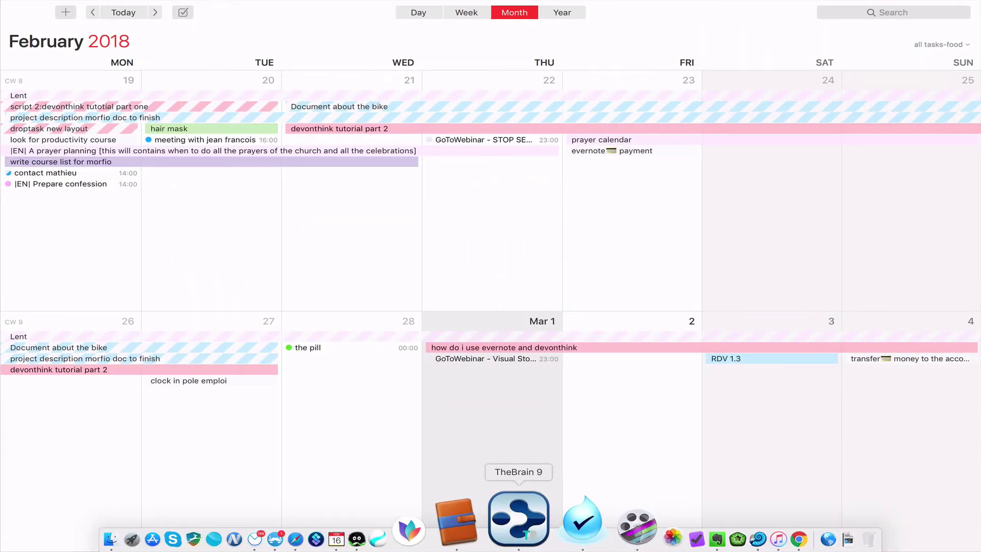
# Step: Bring up TheBrain 9 and snooze all its pending reminders
pyautogui.click(514, 544)
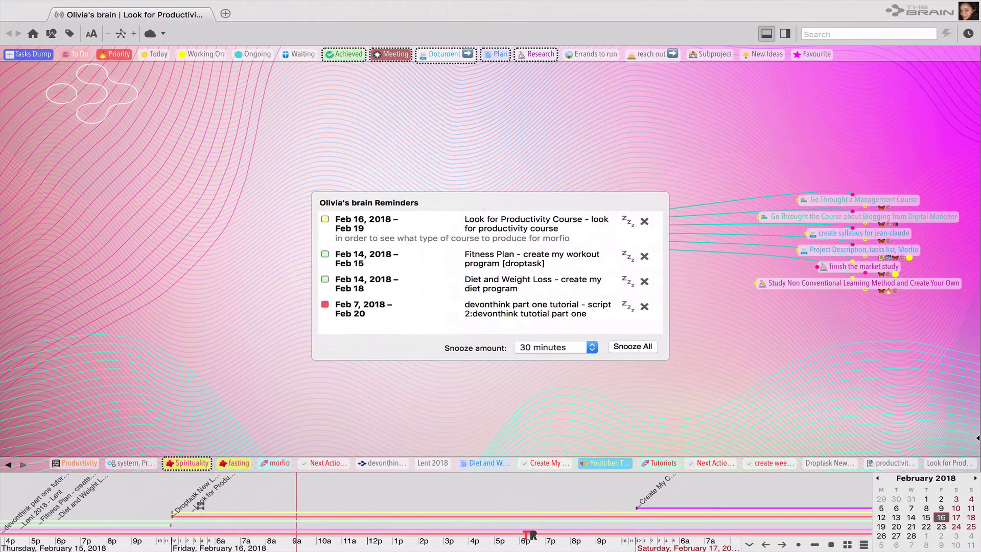
pyautogui.click(619, 346)
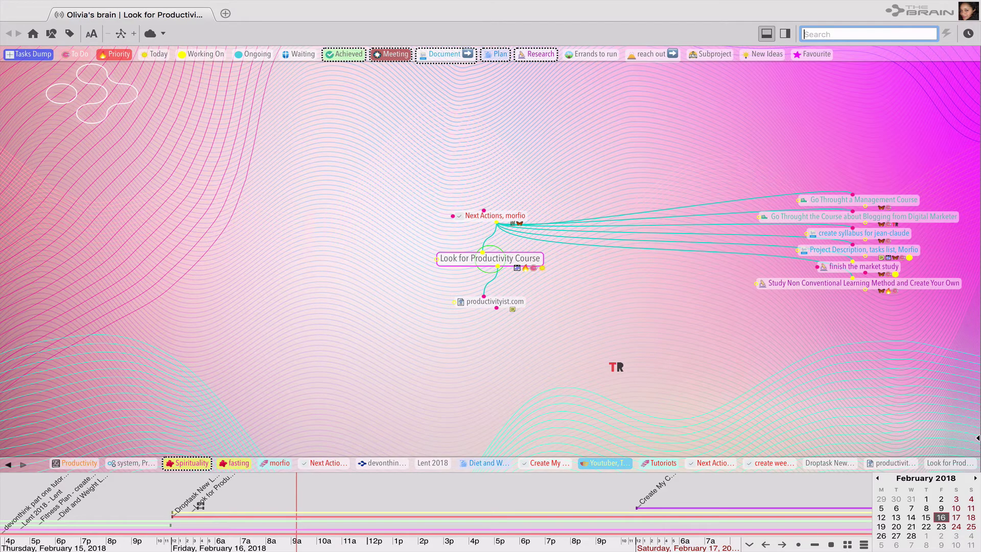